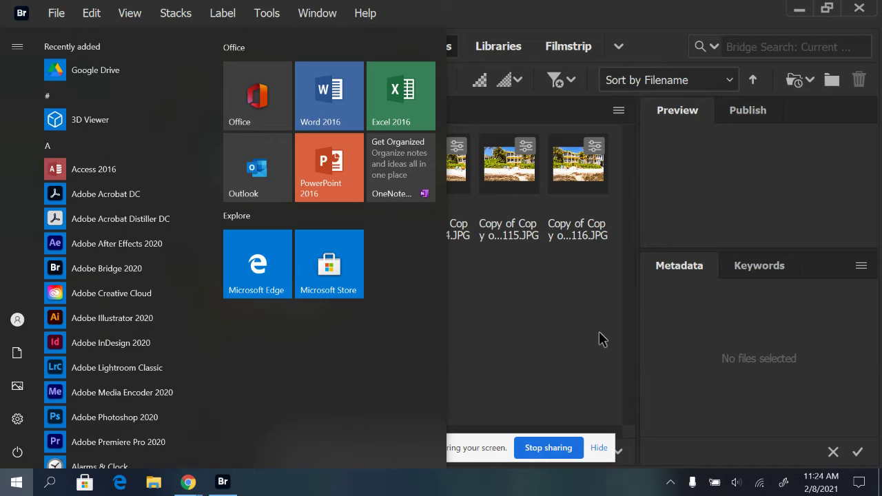
- Open the pano folder on the Desktop in Bridge
{"action": "left_click", "coordinate": [601, 338]}
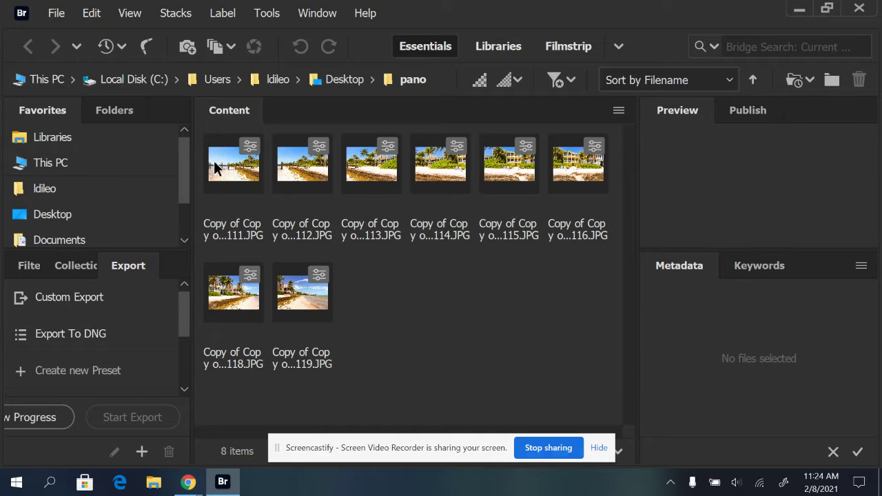
{"action": "left_click", "coordinate": [64, 217]}
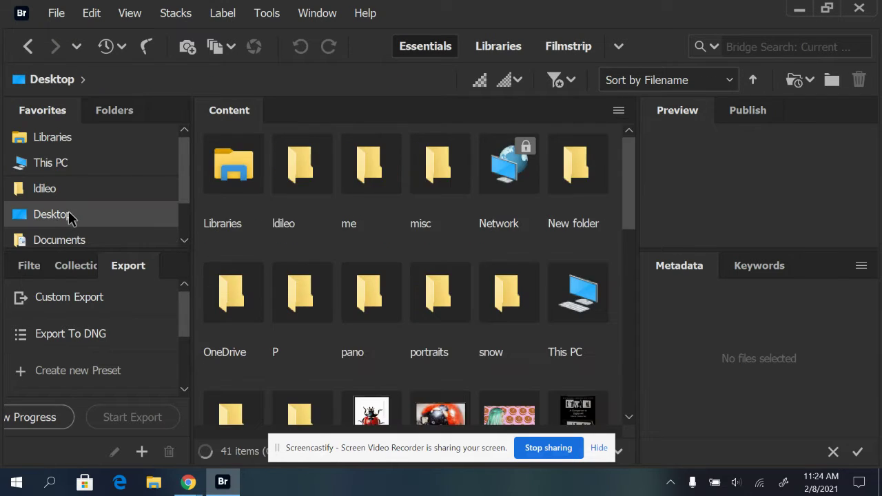
{"action": "scroll", "coordinate": [481, 303], "scroll_direction": "down", "scroll_amount": 2}
{"action": "left_click_drag", "start_coordinate": [630, 244], "coordinate": [647, 187]}
{"action": "double_click", "coordinate": [369, 246]}
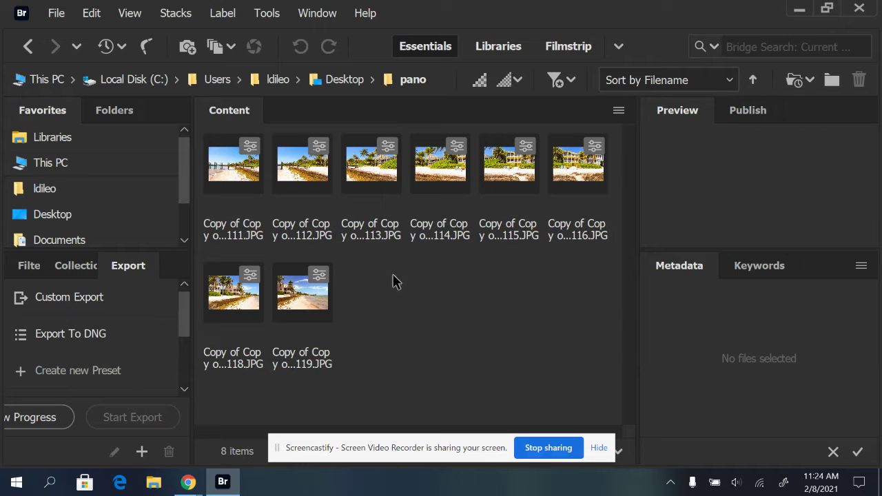
- Open all eight beach photos in the pano folder in Camera Raw
{"action": "left_click", "coordinate": [234, 181]}
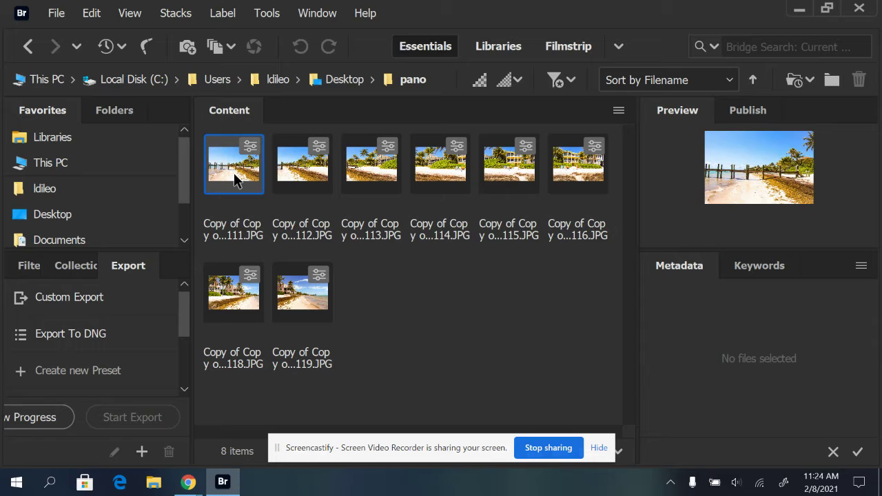
{"action": "left_click", "coordinate": [315, 307], "text": "shift"}
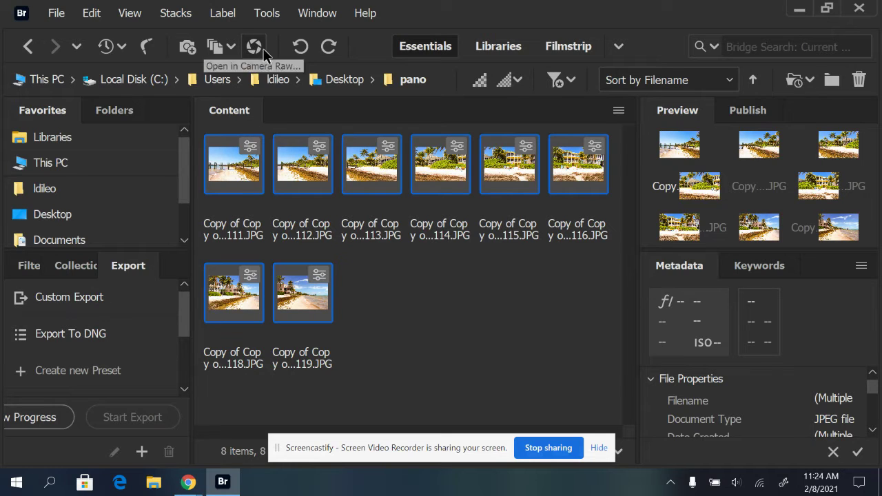
{"action": "left_click", "coordinate": [252, 52]}
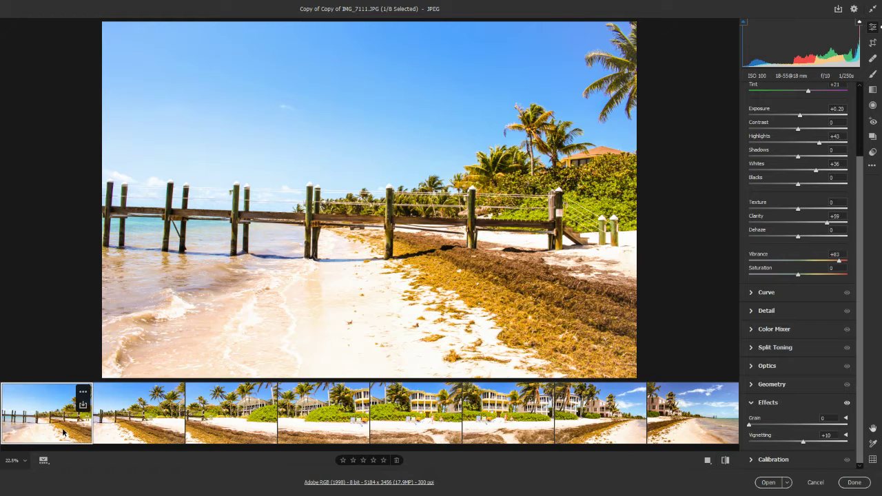
- Select all eight photos in Camera Raw and set their Exposure to -1.00
{"action": "key", "text": "ctrl+a"}
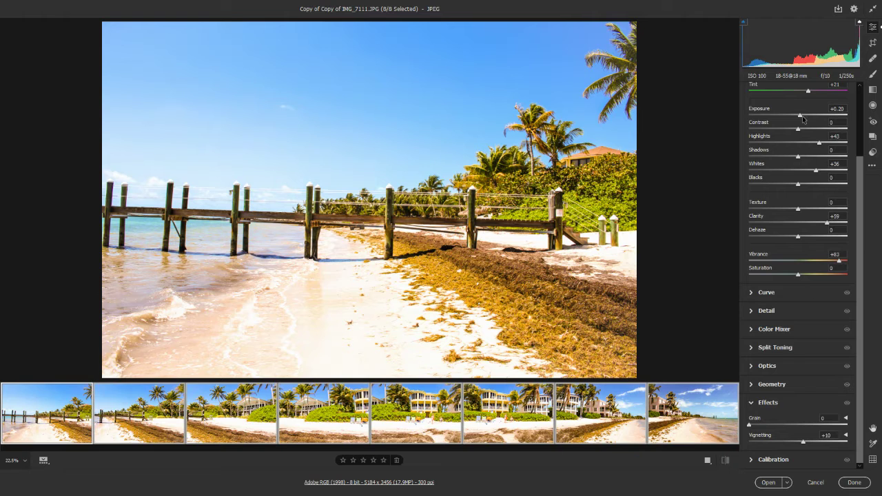
{"action": "left_click_drag", "start_coordinate": [799, 116], "coordinate": [783, 116]}
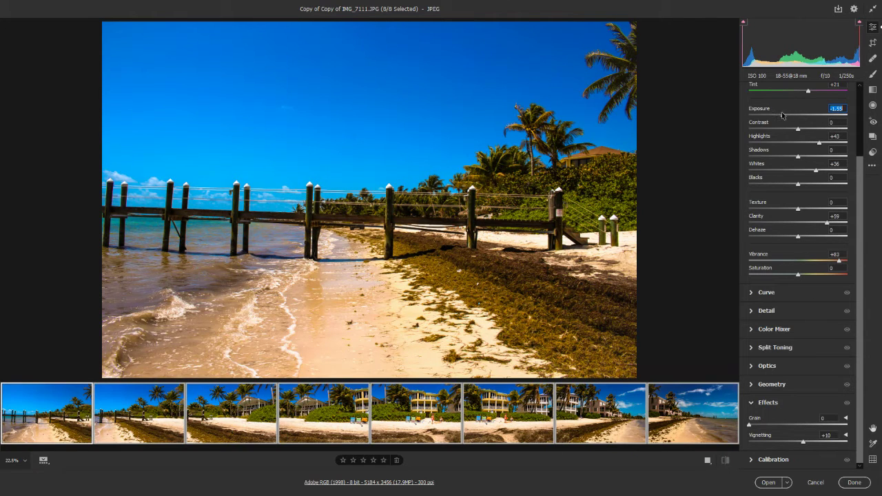
{"action": "type", "text": "-1"}
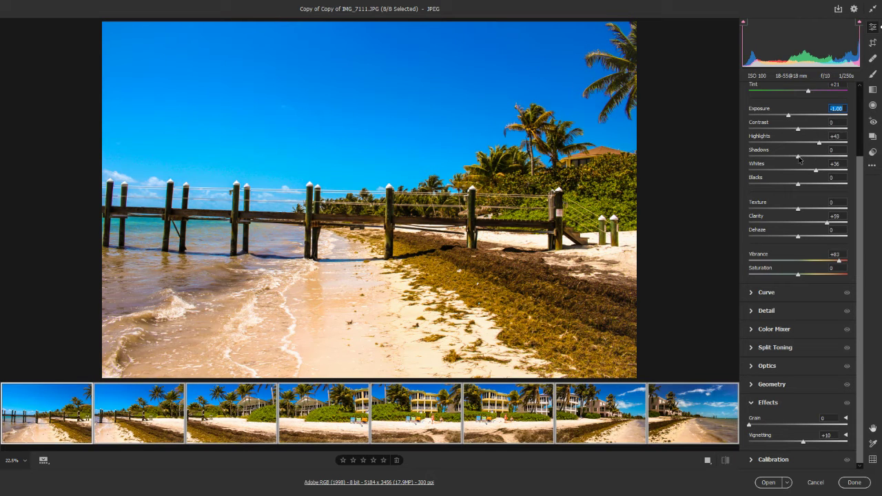
- Set Shadows to -20 and Saturation to -36 for the selected photos, and apply the Camera Raw edits
{"action": "left_click", "coordinate": [778, 154]}
{"action": "mouse_move", "coordinate": [777, 154]}
{"action": "left_mouse_down"}
{"action": "mouse_move", "coordinate": [807, 157]}
{"action": "mouse_move", "coordinate": [789, 157]}
{"action": "left_mouse_up"}
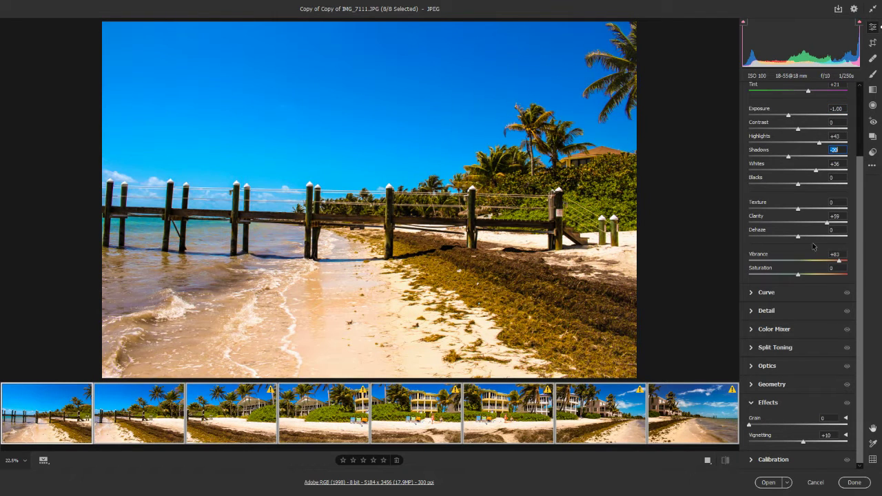
{"action": "left_click_drag", "start_coordinate": [799, 275], "coordinate": [781, 269]}
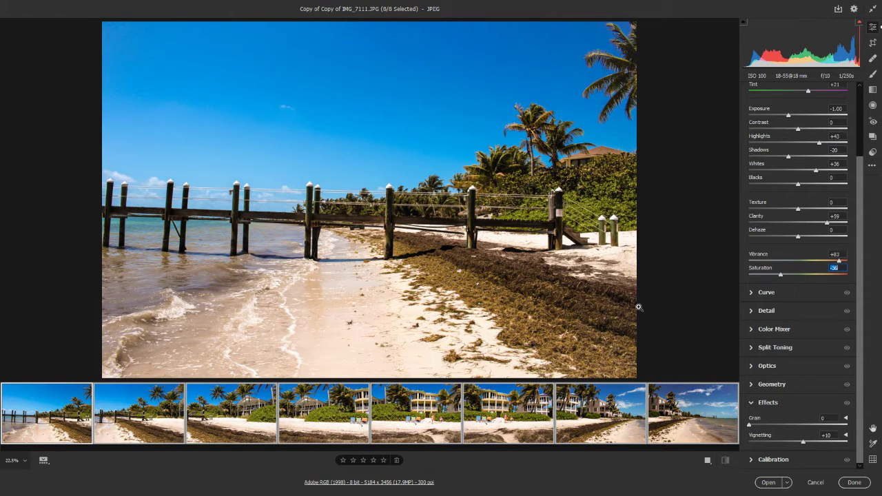
{"action": "left_click", "coordinate": [850, 483]}
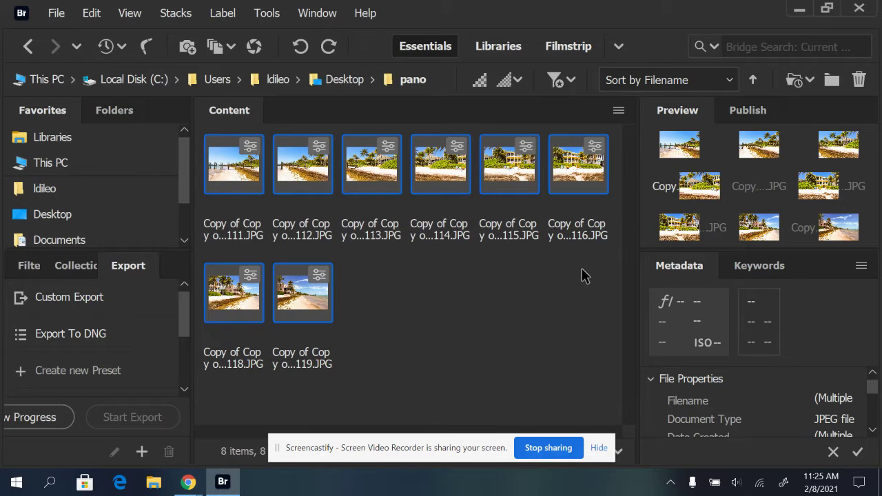
- Reselect all eight edited photos and send them to Photomerge in Photoshop
{"action": "left_click", "coordinate": [342, 276]}
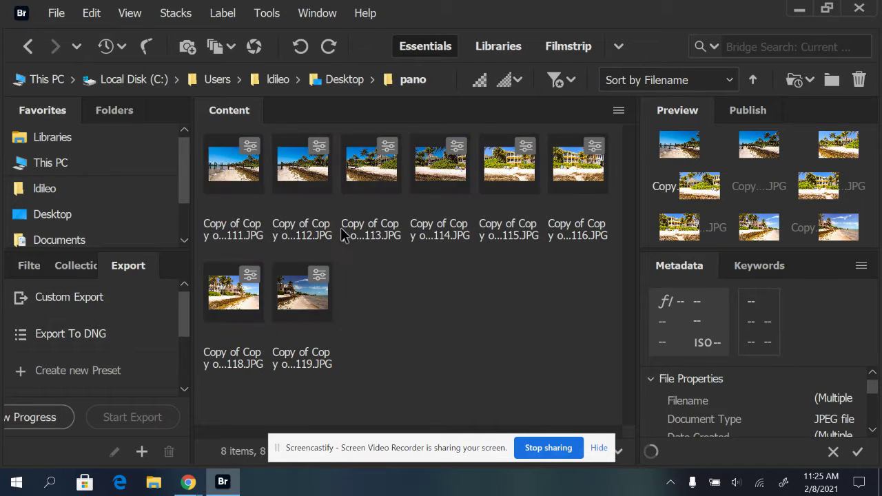
{"action": "left_click", "coordinate": [224, 181]}
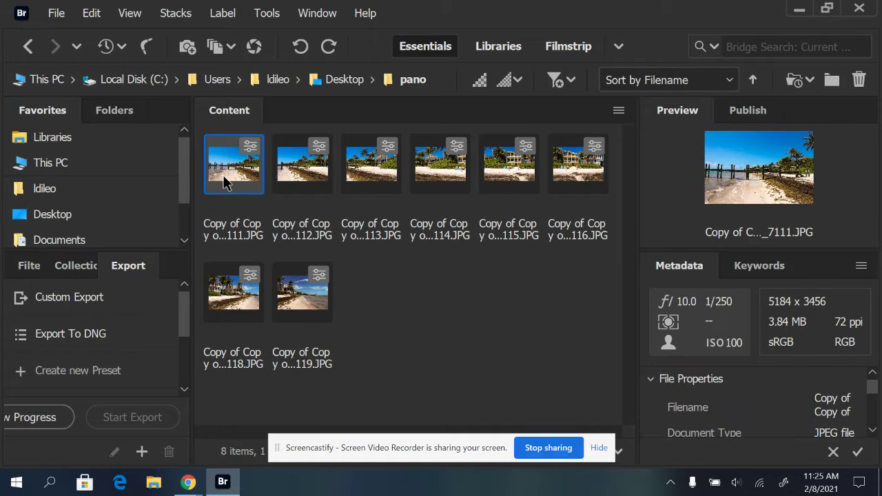
{"action": "left_click", "coordinate": [297, 303], "text": "shift"}
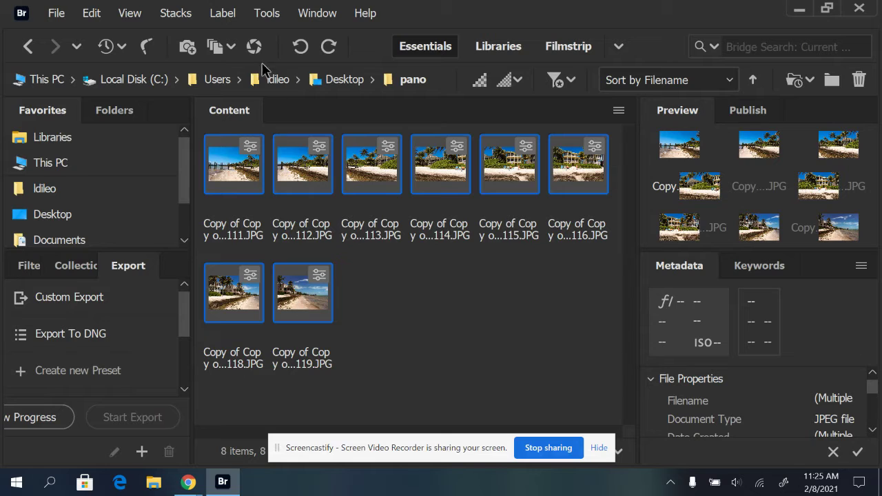
{"action": "left_click", "coordinate": [266, 14]}
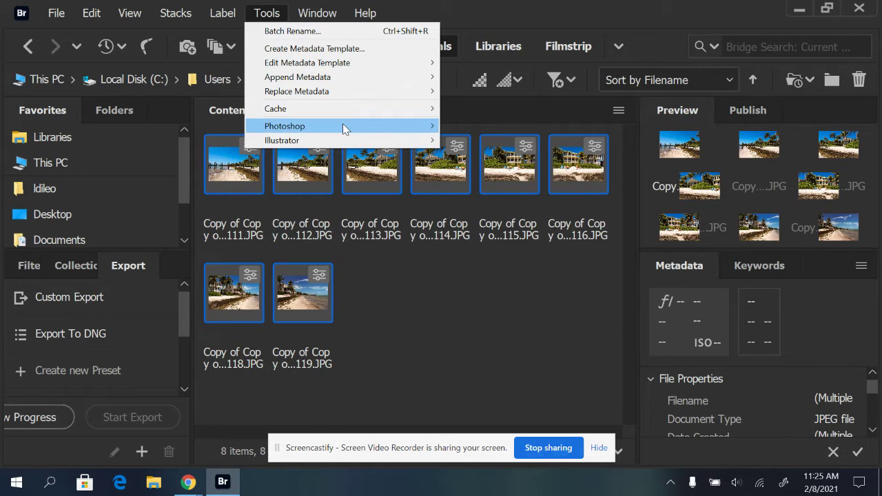
{"action": "mouse_move", "coordinate": [343, 125]}
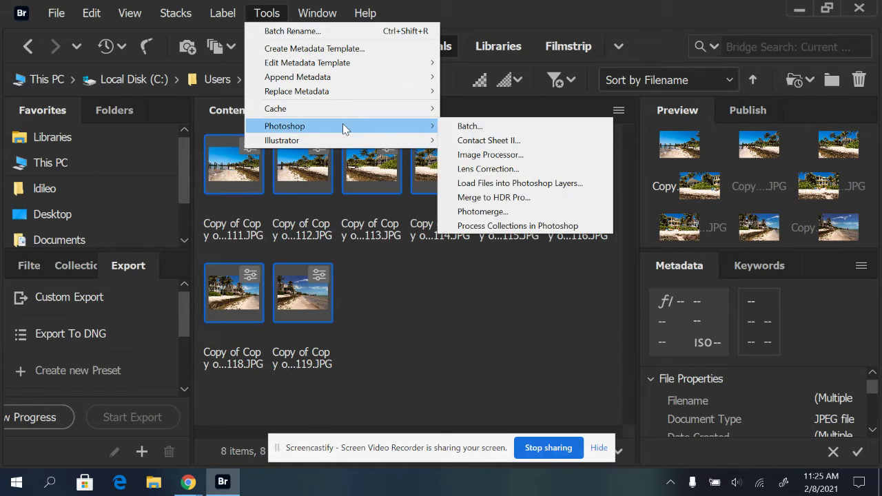
{"action": "left_click", "coordinate": [498, 216]}
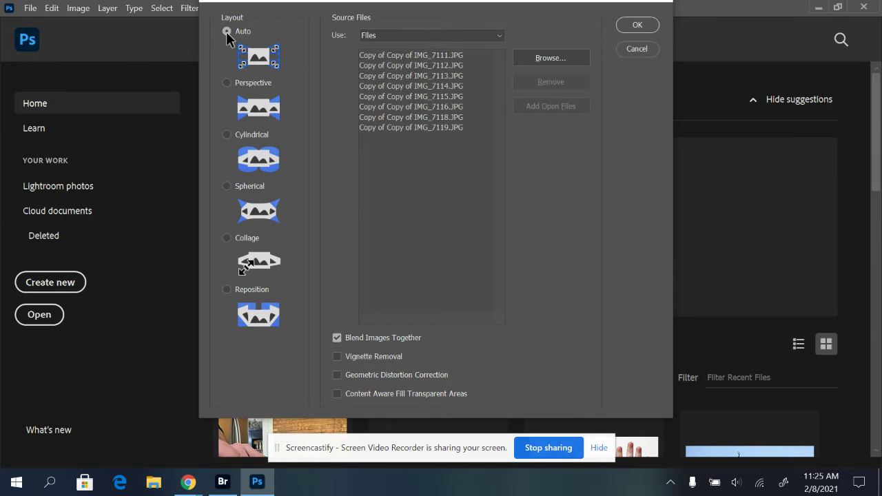
- Run Photomerge on all eight source files with the Auto layout and Blend Images Together enabled
{"action": "left_click", "coordinate": [441, 55]}
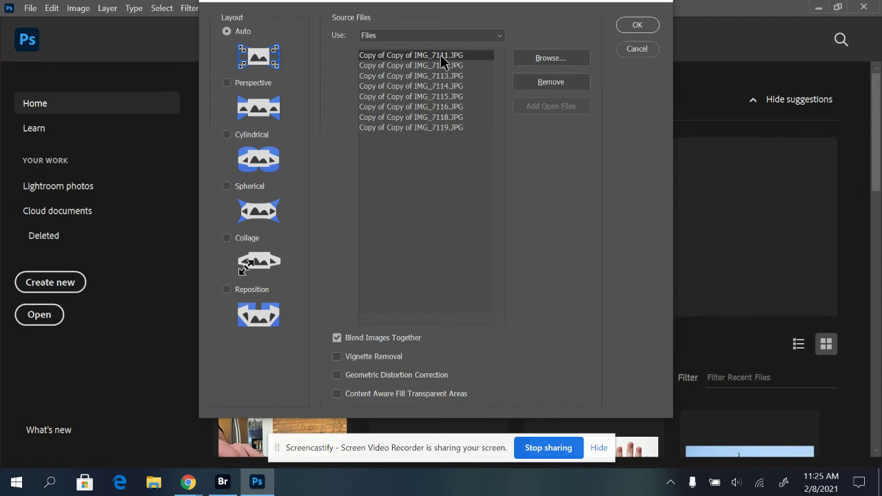
{"action": "left_click", "coordinate": [425, 128], "text": "shift"}
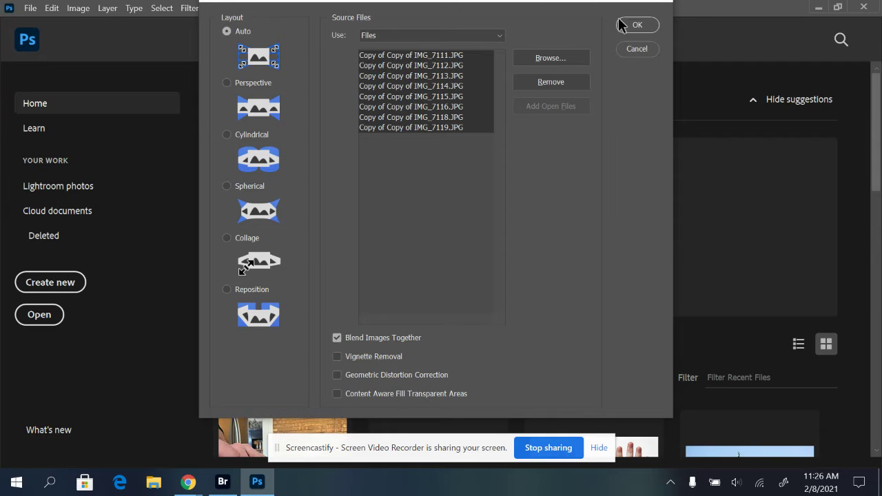
{"action": "left_click", "coordinate": [644, 26]}
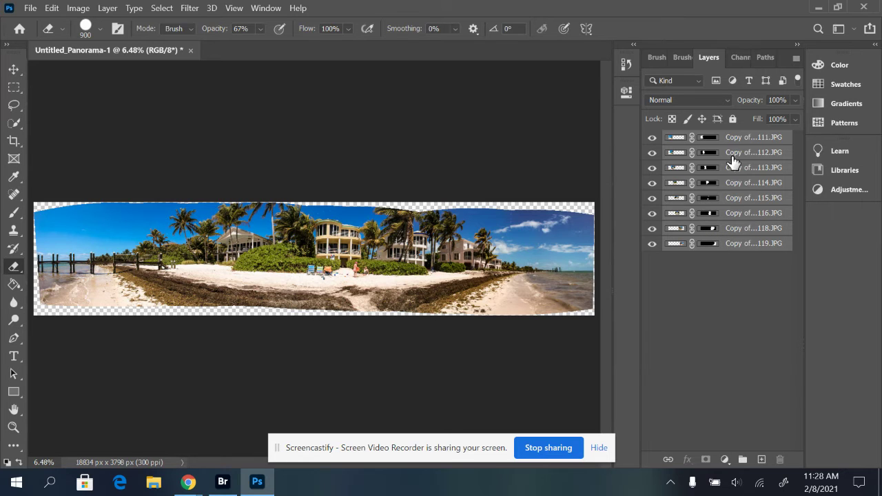
- Merge the eight selected panorama layers into a single layer
{"action": "right_click", "coordinate": [740, 204]}
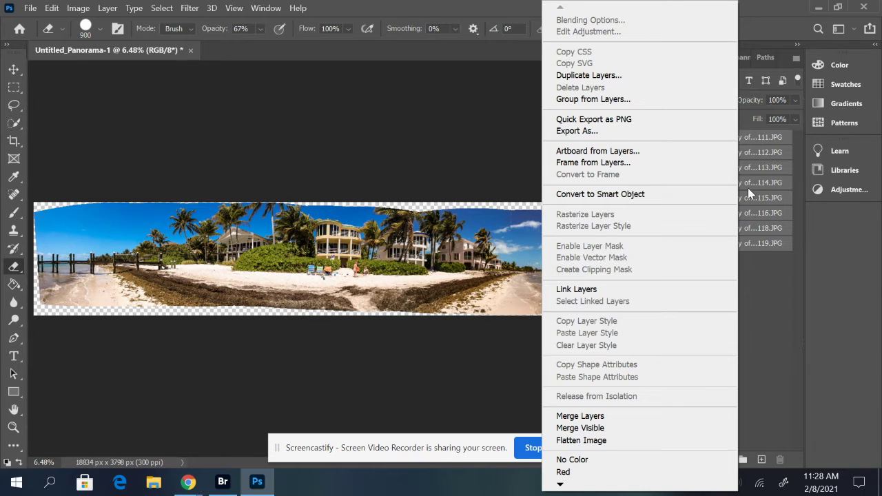
{"action": "left_click", "coordinate": [597, 420]}
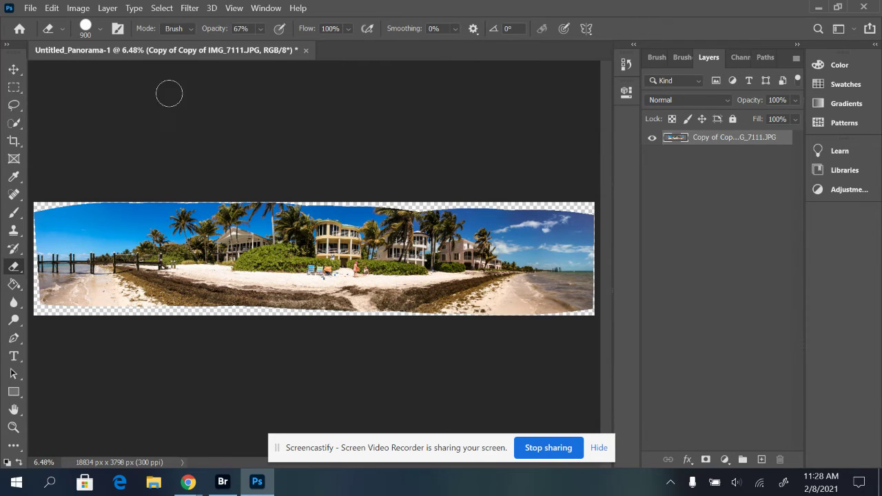
- Start Puppet Warp on the merged panorama with 0 px expansion, discarding the first trial pin near the right edge
{"action": "left_click", "coordinate": [30, 9]}
{"action": "mouse_move", "coordinate": [52, 10]}
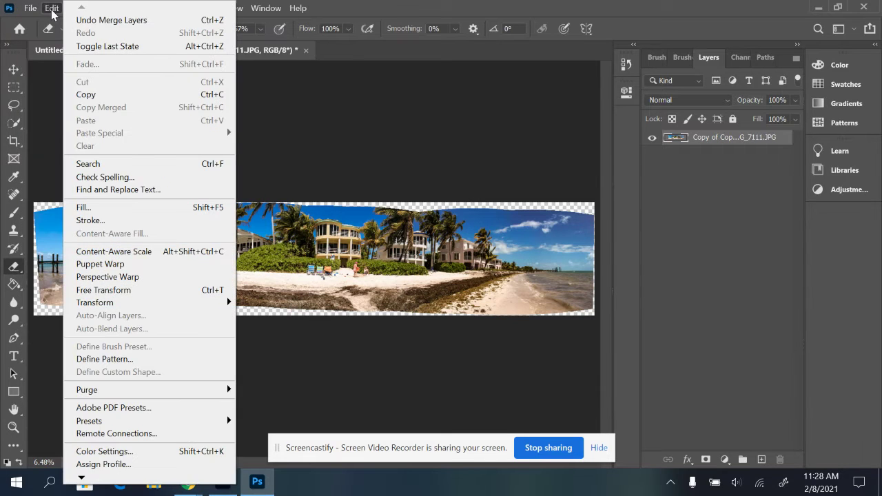
{"action": "key", "text": "Escape"}
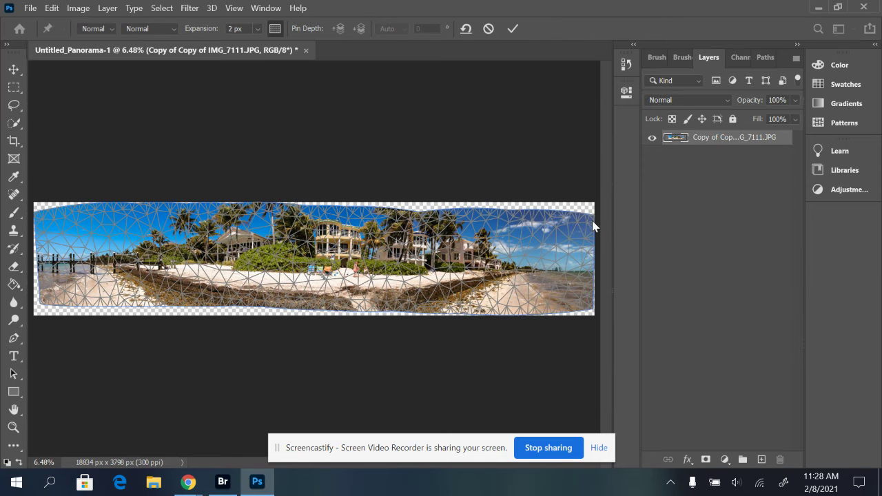
{"action": "left_click_drag", "start_coordinate": [588, 233], "coordinate": [586, 240]}
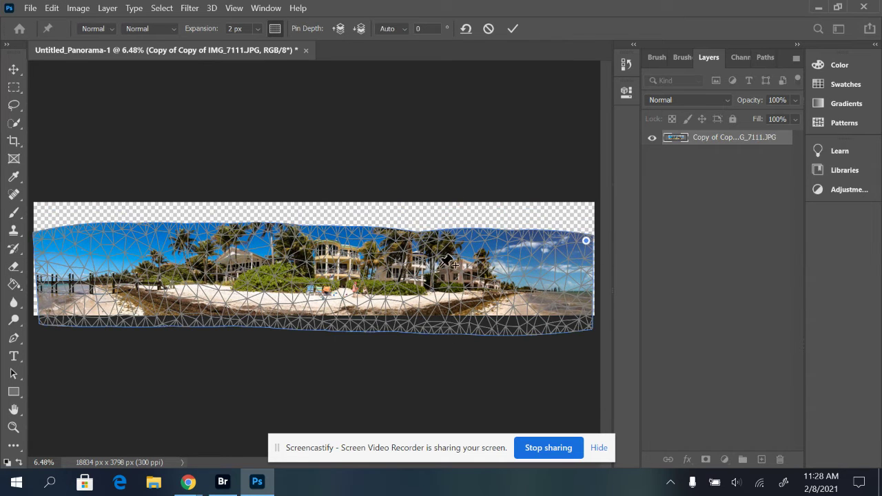
{"action": "key", "text": "Delete"}
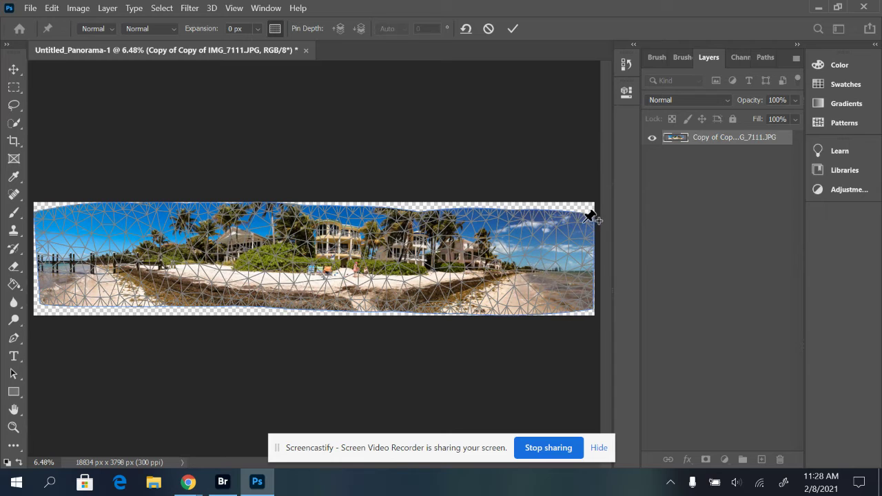
- Place warp pins down the panorama's right and left edges, including the lower-left corner, pulling the lower right pin downward
{"action": "left_click", "coordinate": [583, 222]}
{"action": "left_click_drag", "start_coordinate": [586, 246], "coordinate": [585, 273]}
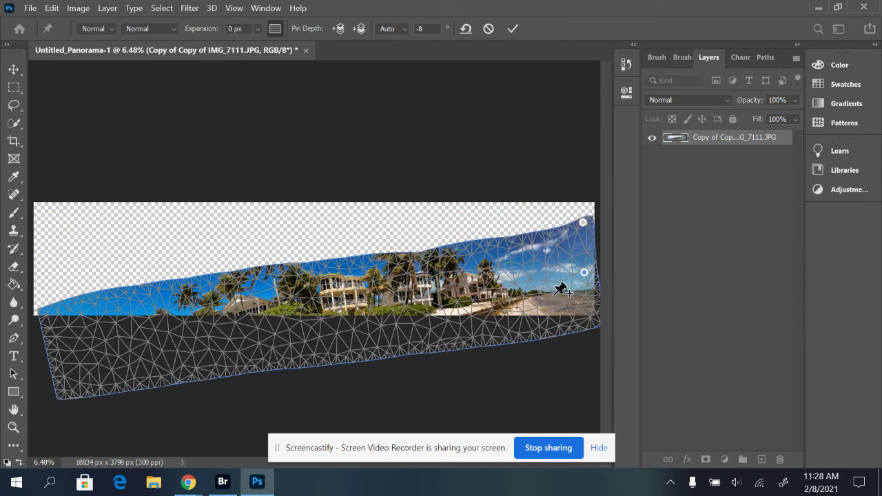
{"action": "left_click", "coordinate": [43, 313]}
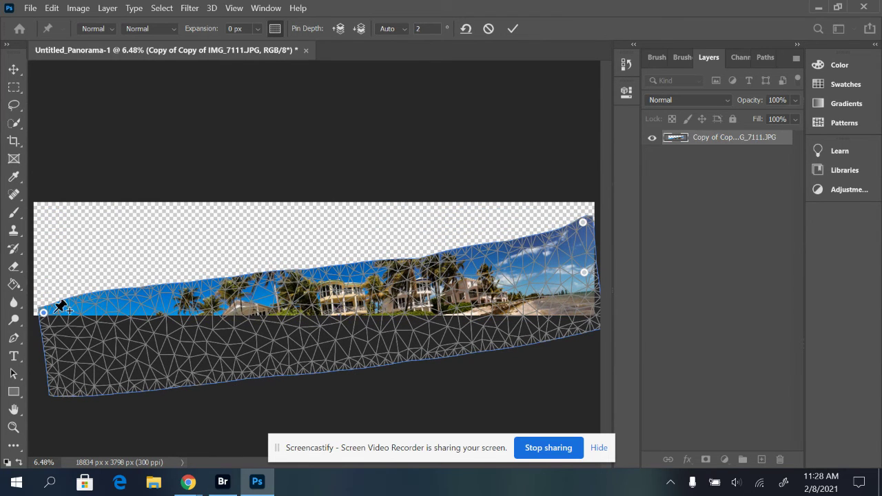
{"action": "left_click", "coordinate": [52, 347]}
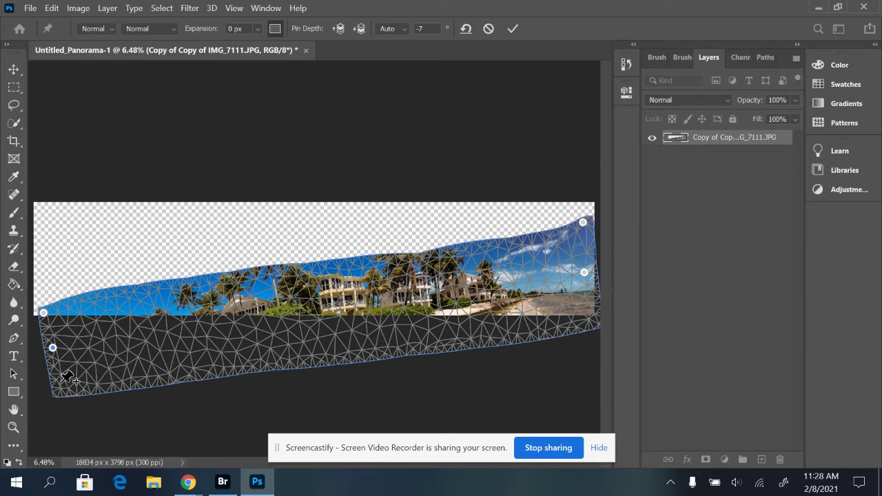
{"action": "left_click", "coordinate": [67, 384]}
- Place a row of warp pins along the panorama's bottom edge, from the left side to near the right corner
{"action": "left_click", "coordinate": [124, 377]}
{"action": "left_click", "coordinate": [216, 361]}
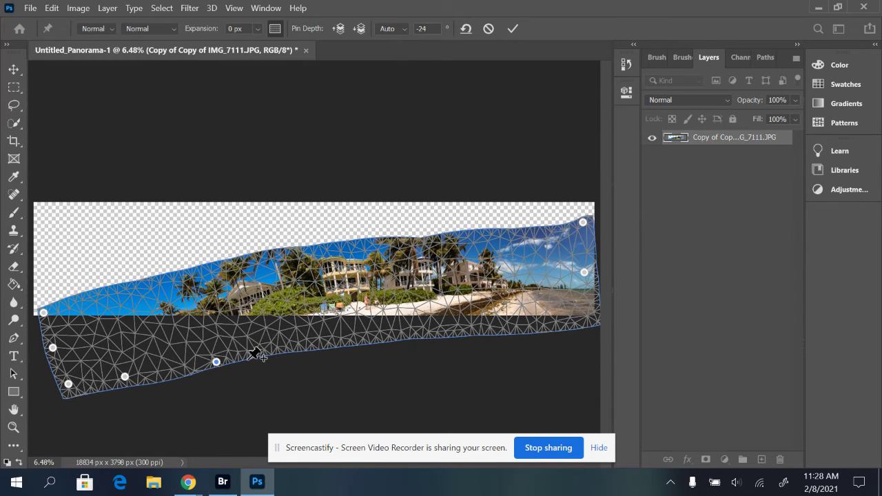
{"action": "left_click", "coordinate": [303, 344]}
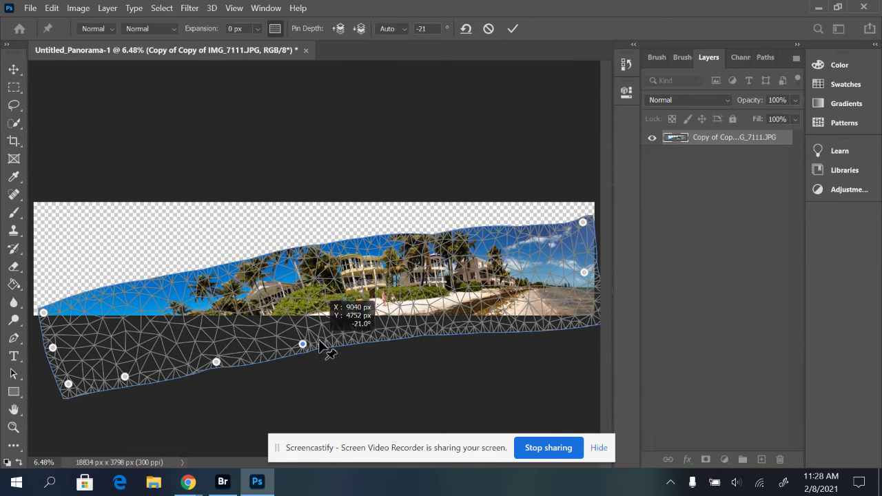
{"action": "left_click", "coordinate": [407, 335]}
{"action": "left_click", "coordinate": [451, 326]}
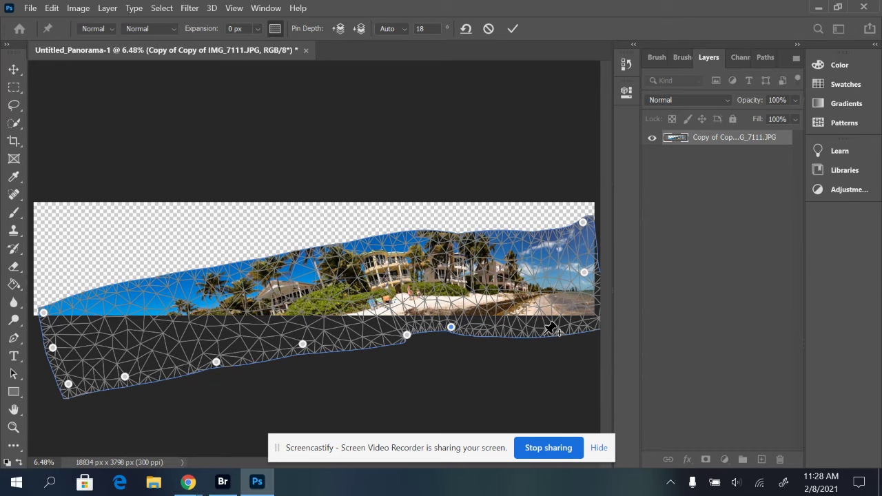
{"action": "left_click", "coordinate": [524, 329]}
- Add warp pins at the right of the panorama's bottom edge and along its top edge toward the left side
{"action": "left_click_drag", "start_coordinate": [524, 235], "coordinate": [451, 237]}
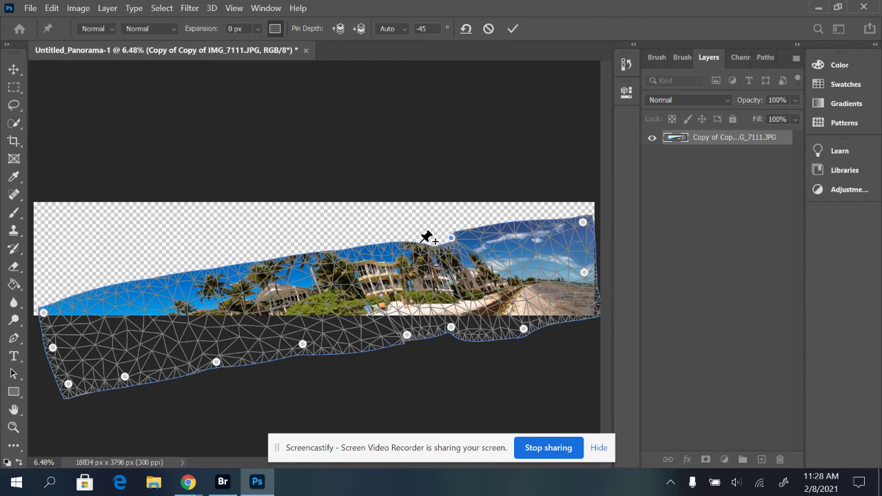
{"action": "left_click", "coordinate": [306, 259]}
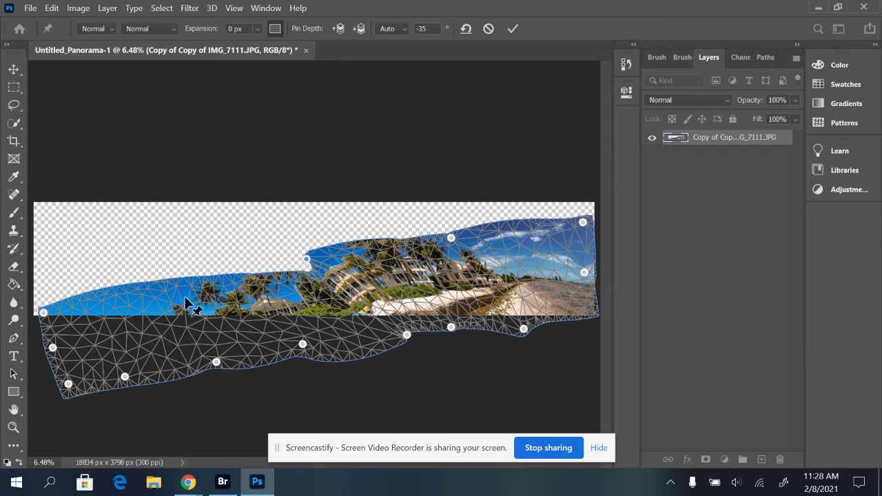
{"action": "left_click", "coordinate": [125, 299]}
- Pull the panorama's upper-left corner pin upward and undo the trial pull on the neighbouring top-edge pin
{"action": "left_click_drag", "start_coordinate": [41, 312], "coordinate": [46, 239]}
{"action": "left_click_drag", "start_coordinate": [32, 193], "coordinate": [32, 190]}
{"action": "left_click_drag", "start_coordinate": [109, 251], "coordinate": [102, 197]}
{"action": "left_click_drag", "start_coordinate": [128, 303], "coordinate": [137, 200]}
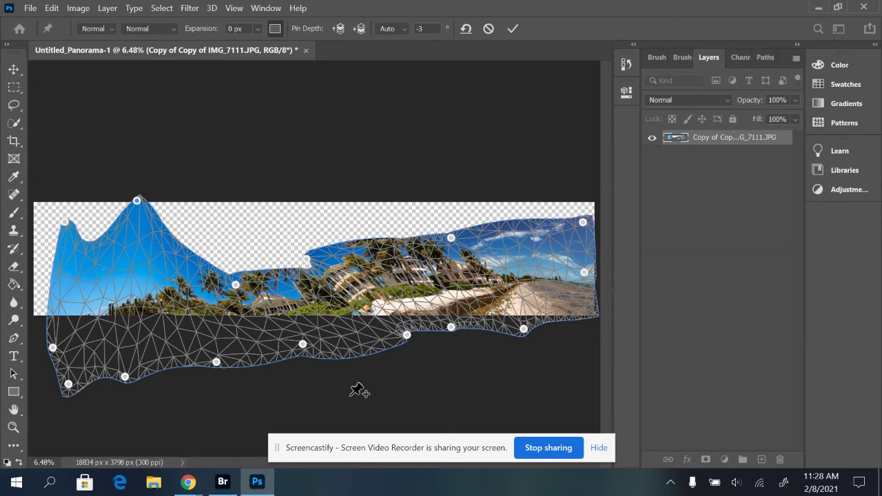
{"action": "key", "text": "ctrl+z"}
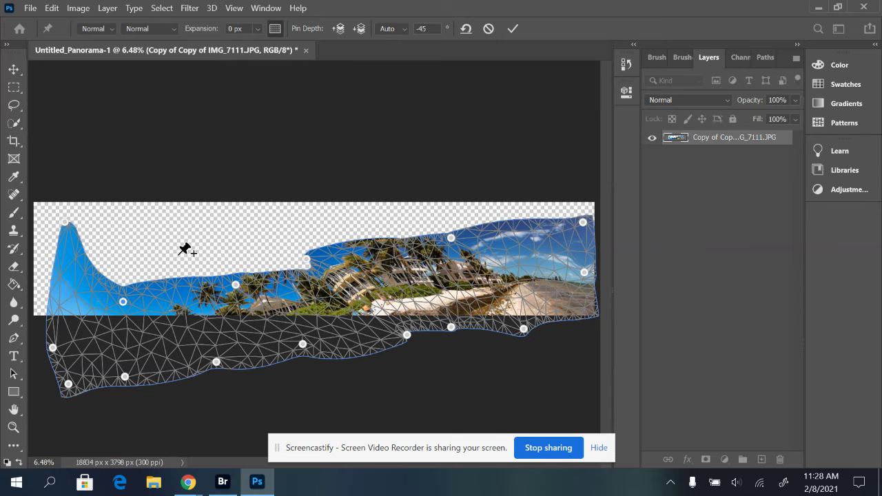
- Raise the left half's top-edge pins to just above the canvas and stretch the upper-left corner past the canvas corner
{"action": "left_click_drag", "start_coordinate": [236, 284], "coordinate": [236, 195]}
{"action": "left_click_drag", "start_coordinate": [123, 301], "coordinate": [110, 208]}
{"action": "left_click_drag", "start_coordinate": [66, 228], "coordinate": [32, 187]}
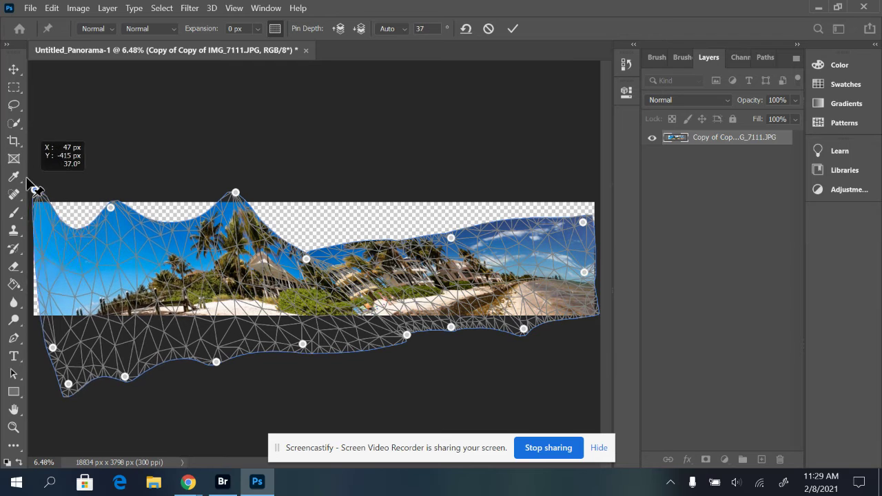
{"action": "left_click", "coordinate": [109, 202]}
{"action": "left_click_drag", "start_coordinate": [109, 203], "coordinate": [111, 188]}
- Pull the left-edge pins and left bottom-edge pins up to the canvas border, and nudge the top pin above the palms outward
{"action": "left_click_drag", "start_coordinate": [52, 348], "coordinate": [42, 260]}
{"action": "left_click_drag", "start_coordinate": [68, 384], "coordinate": [42, 312]}
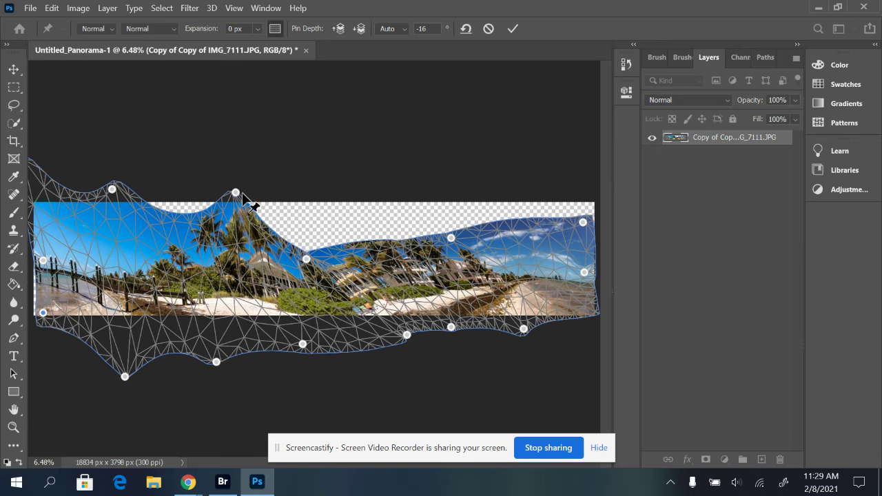
{"action": "left_click_drag", "start_coordinate": [236, 193], "coordinate": [258, 186]}
{"action": "left_click_drag", "start_coordinate": [216, 362], "coordinate": [217, 318]}
{"action": "left_click_drag", "start_coordinate": [125, 376], "coordinate": [131, 329]}
- Raise the middle and right top-edge pins above the canvas, adding an extra pin to fill the gap above the yellow house
{"action": "left_click_drag", "start_coordinate": [308, 256], "coordinate": [355, 186]}
{"action": "left_click", "coordinate": [314, 237]}
{"action": "left_click_drag", "start_coordinate": [313, 236], "coordinate": [323, 198]}
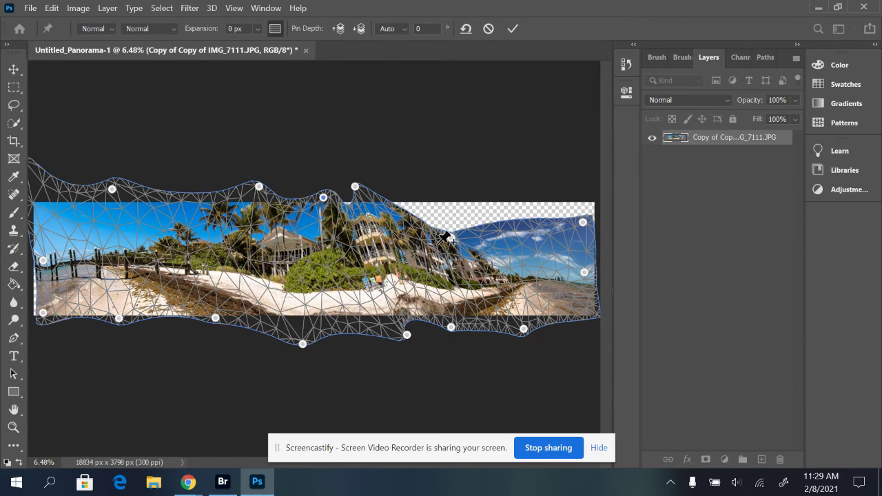
{"action": "left_click_drag", "start_coordinate": [451, 238], "coordinate": [493, 190]}
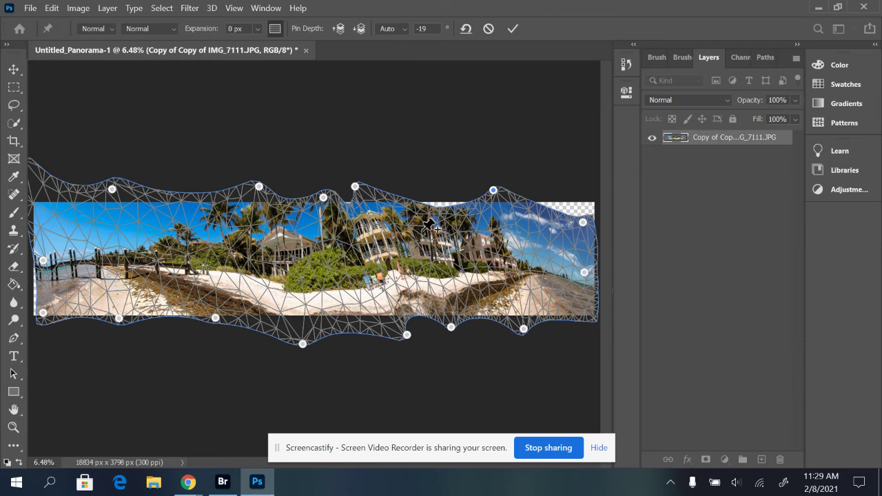
- Pin the white house to straighten it and pull the middle bottom-edge pins up to the canvas border
{"action": "mouse_move", "coordinate": [433, 245]}
{"action": "left_mouse_down"}
{"action": "mouse_move", "coordinate": [429, 235]}
{"action": "mouse_move", "coordinate": [446, 220]}
{"action": "mouse_move", "coordinate": [445, 235]}
{"action": "left_mouse_up"}
{"action": "left_click_drag", "start_coordinate": [407, 335], "coordinate": [427, 317]}
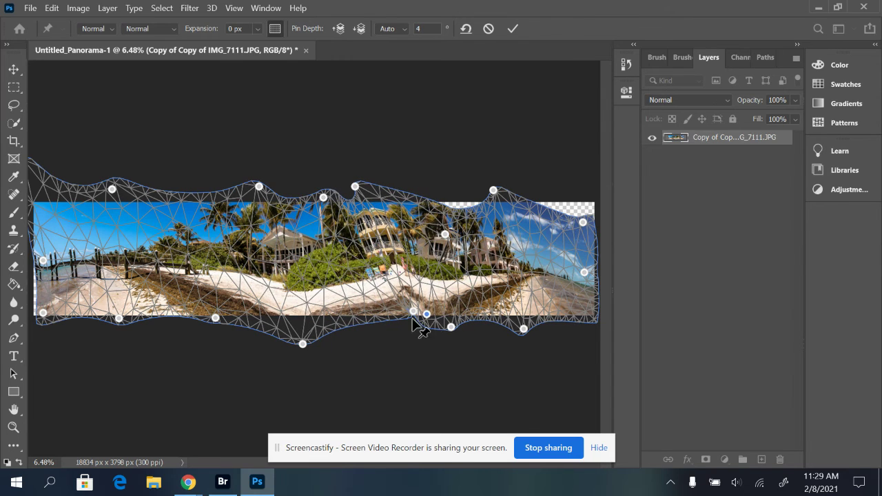
{"action": "left_click_drag", "start_coordinate": [303, 344], "coordinate": [303, 315]}
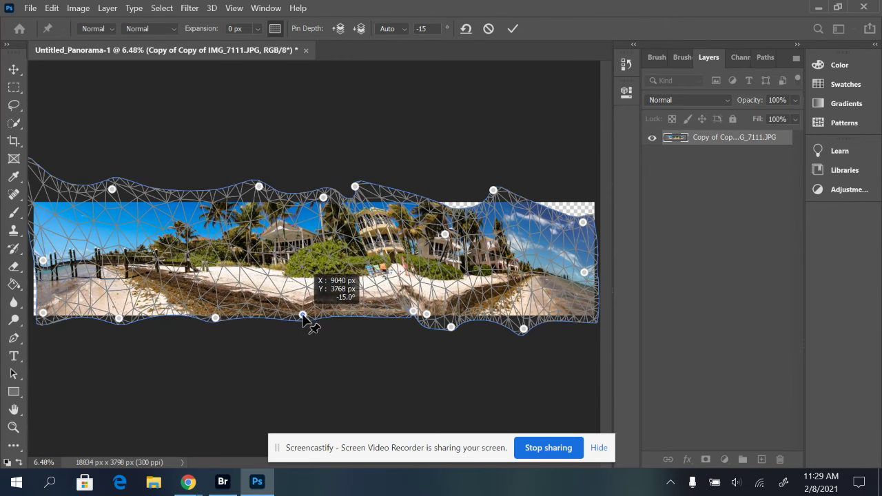
- Stretch the upper-right corner to the canvas corner, close the remaining top-edge gap with a new pin, and apply the warp
{"action": "left_click_drag", "start_coordinate": [583, 223], "coordinate": [596, 198]}
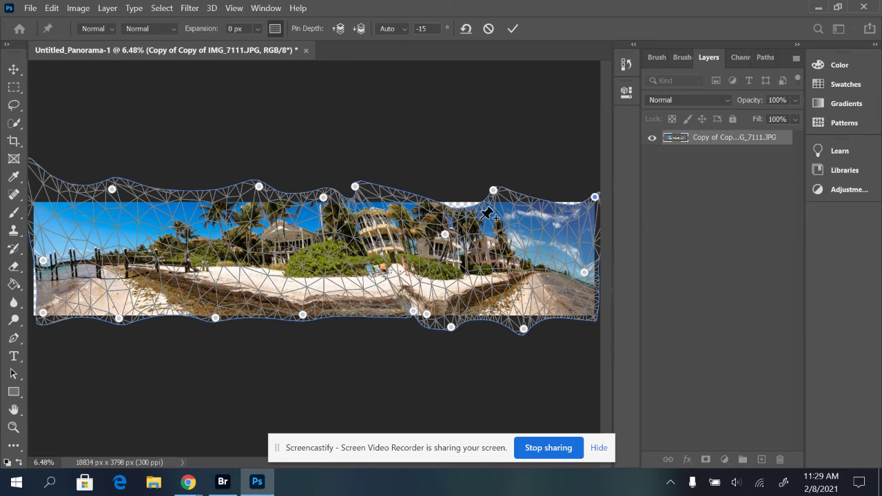
{"action": "left_click", "coordinate": [472, 221]}
{"action": "left_click_drag", "start_coordinate": [473, 221], "coordinate": [473, 204]}
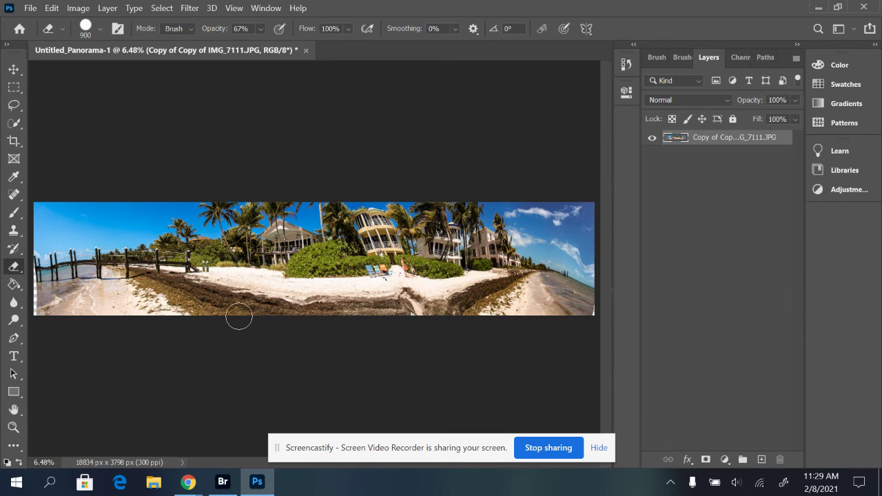
- Save the panorama to the computer's Desktop as a JPEG named "pano one"
{"action": "left_click", "coordinate": [30, 12]}
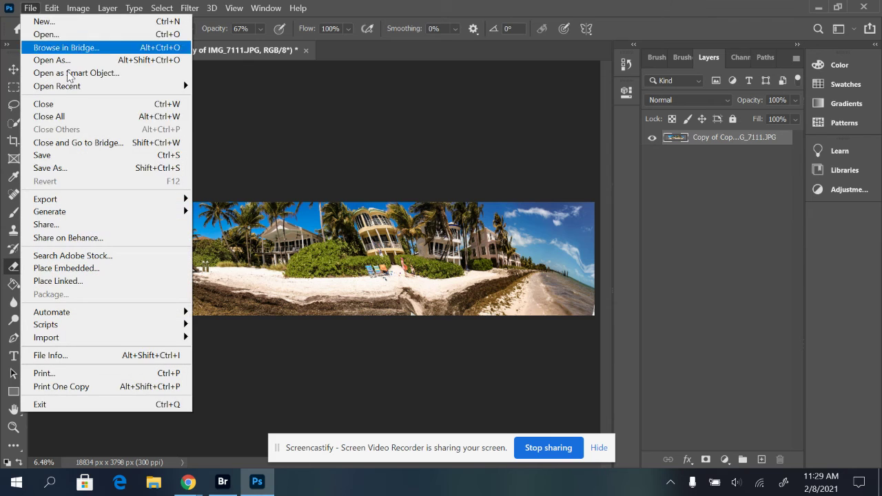
{"action": "left_click", "coordinate": [74, 168]}
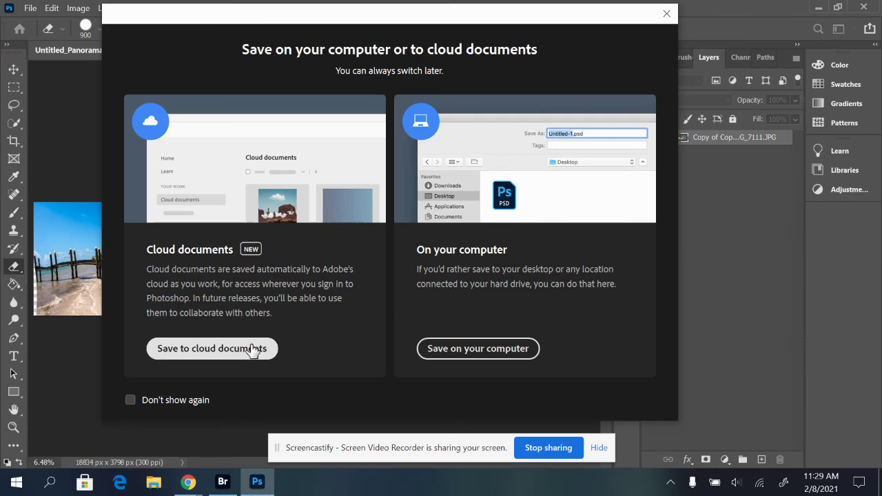
{"action": "left_click", "coordinate": [473, 352]}
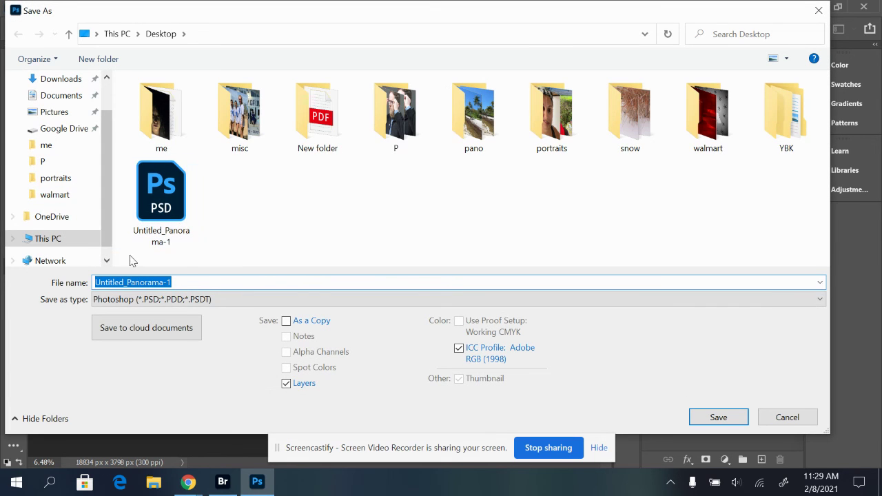
{"action": "left_click", "coordinate": [181, 299]}
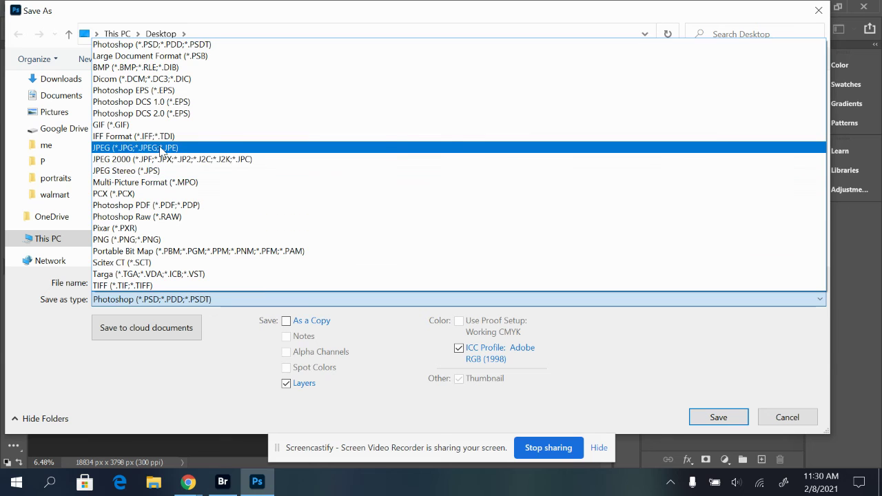
{"action": "left_click", "coordinate": [152, 148]}
{"action": "key", "text": "BackSpace"}
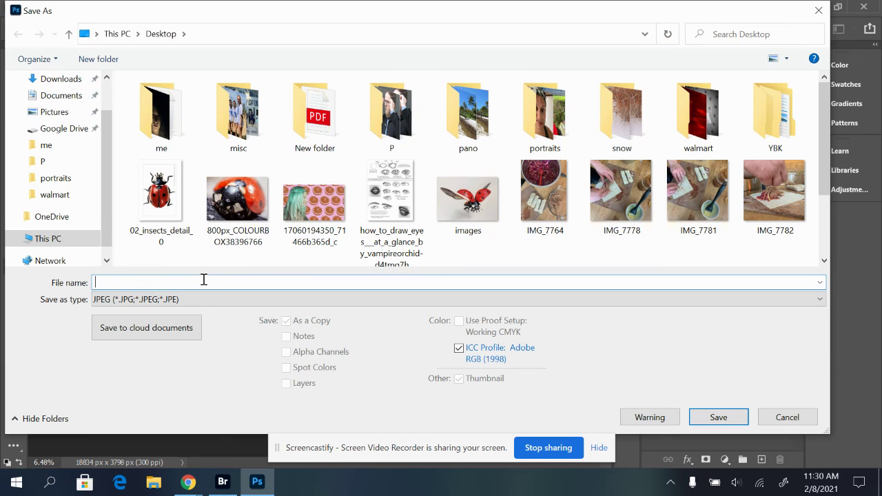
{"action": "type", "text": "pano one"}
{"action": "left_click", "coordinate": [733, 415]}
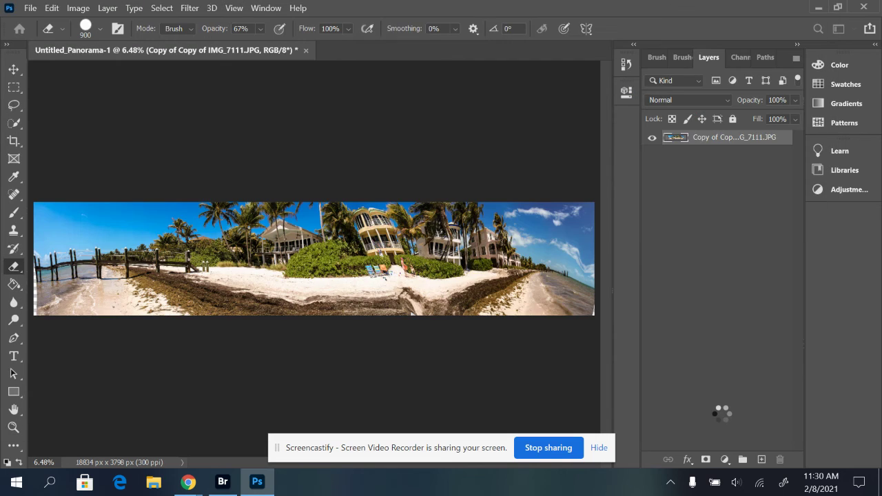